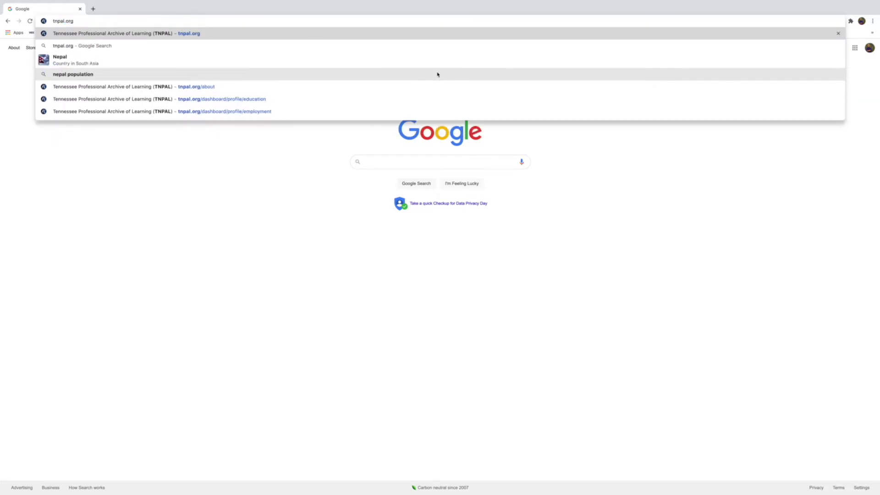
# Enter tnpal.org in Chrome's address bar to load the TNPAL site.
pyautogui.press('Return')
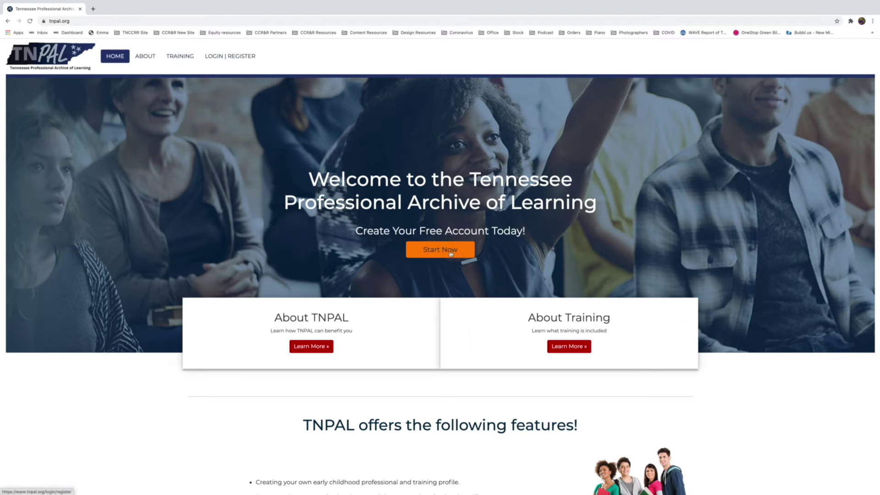
# Start a free TNPAL account and enter the first name, last name and e-mail address.
pyautogui.click(451, 254)
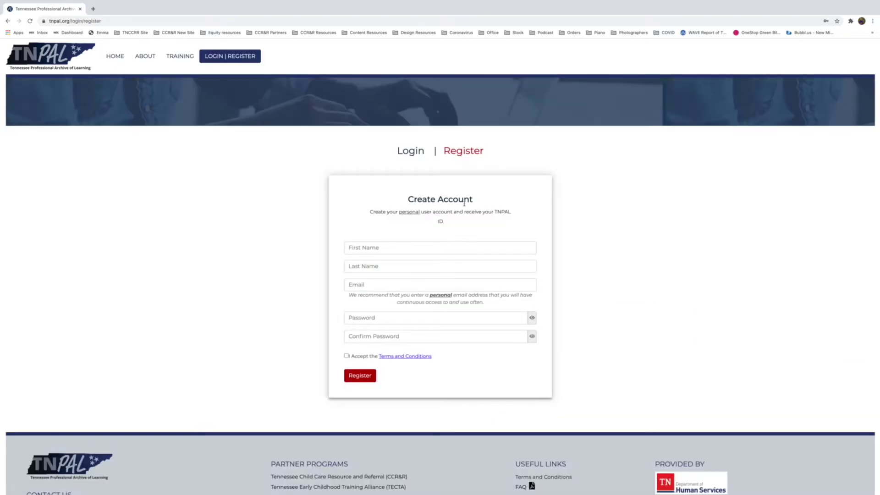
pyautogui.click(410, 154)
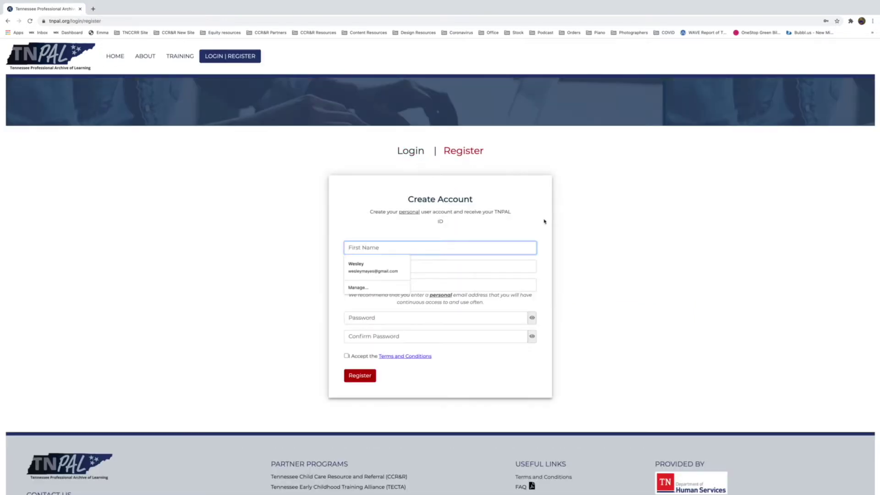
pyautogui.press('Tab')
pyautogui.press('Tab')
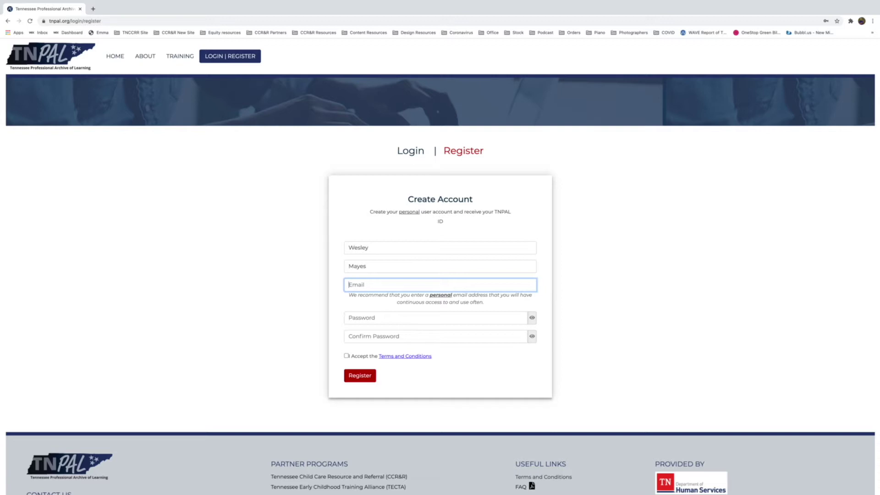
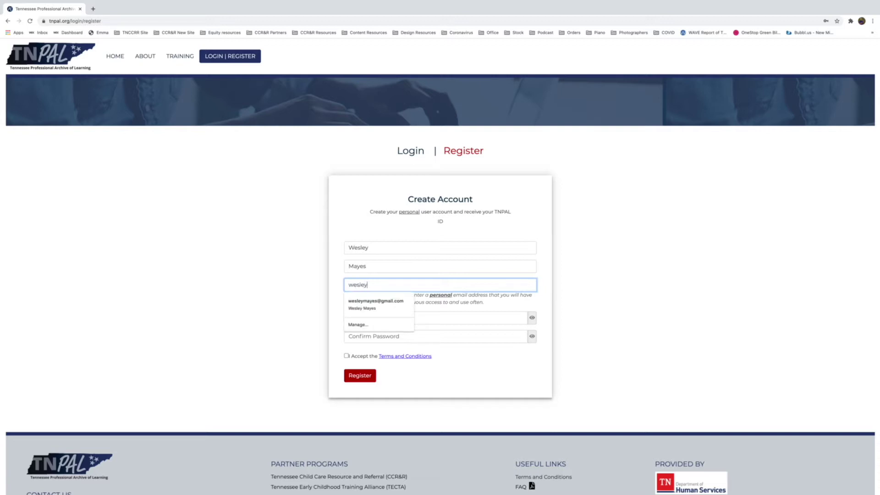
pyautogui.click(478, 224)
# Enter and confirm the account password, accept the terms, and submit the registration.
pyautogui.click(420, 323)
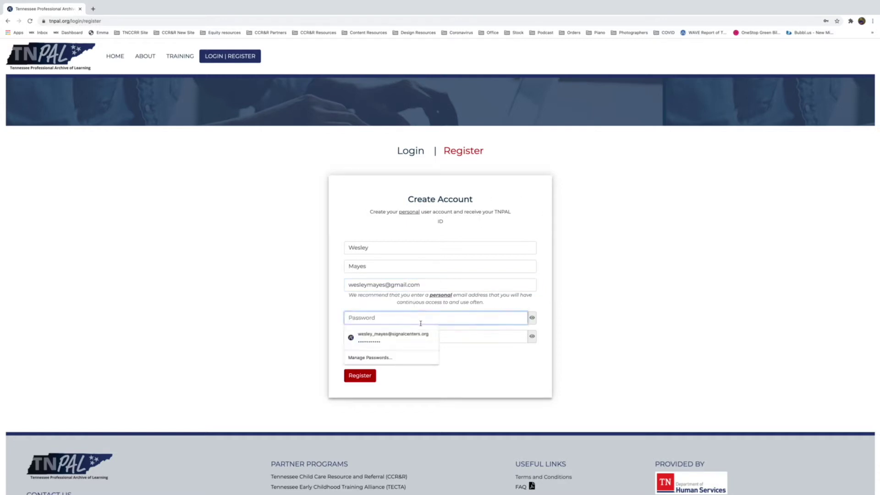
pyautogui.write('•••••••')
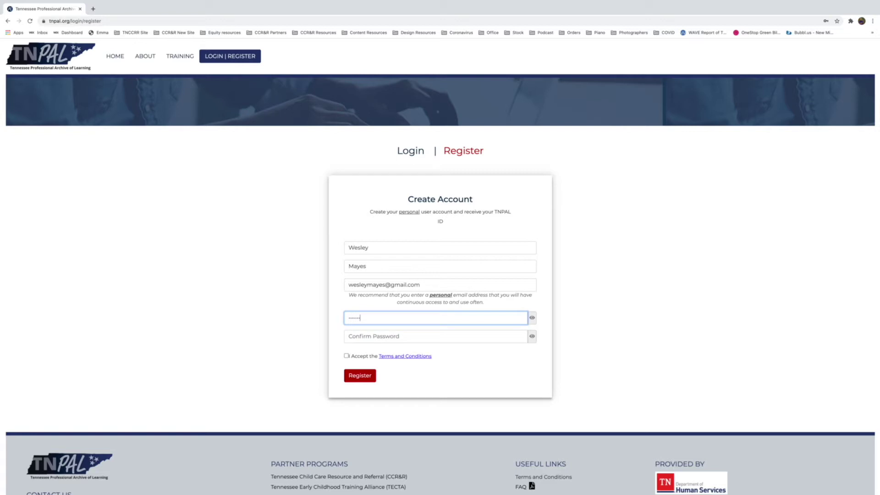
pyautogui.press('Tab')
pyautogui.write('••••••')
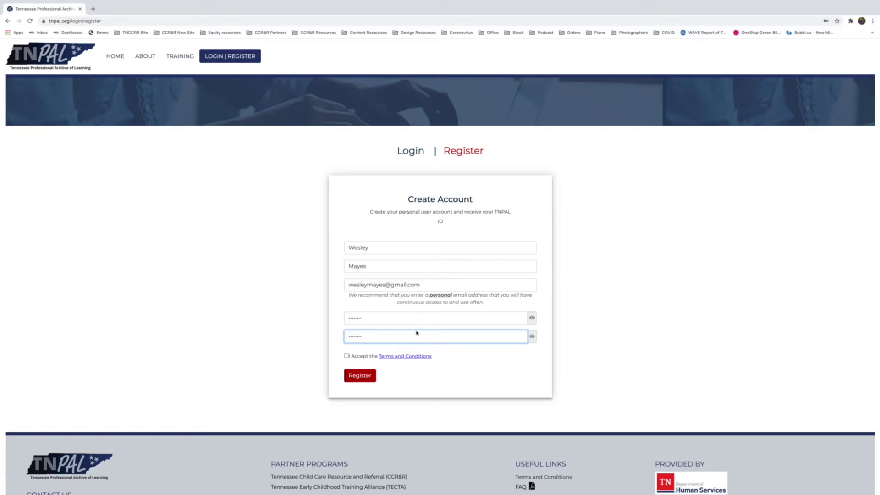
pyautogui.click(346, 357)
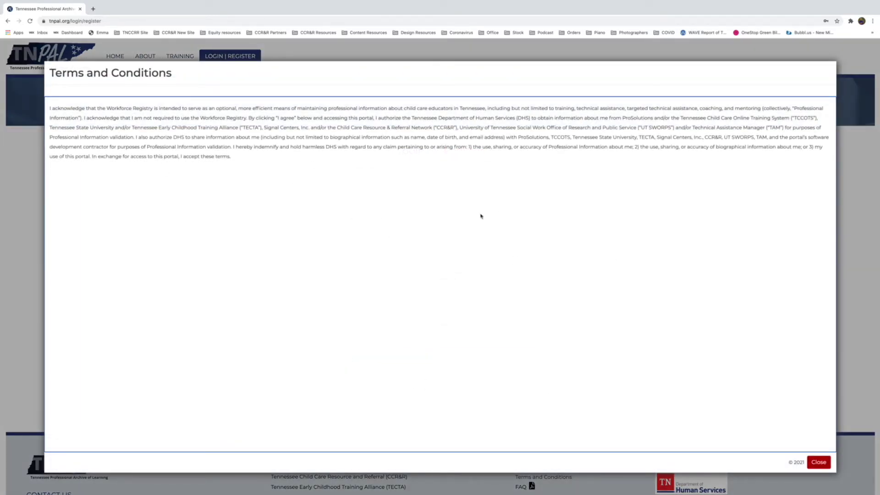
pyautogui.click(820, 464)
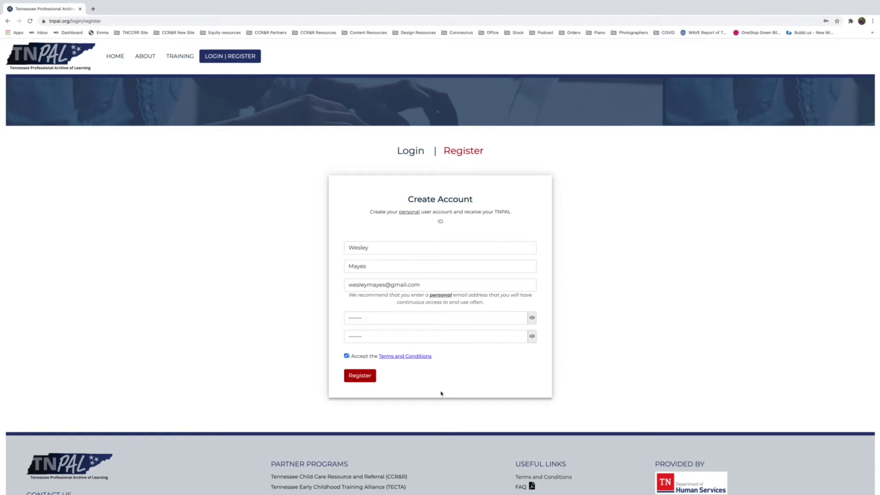
pyautogui.click(361, 379)
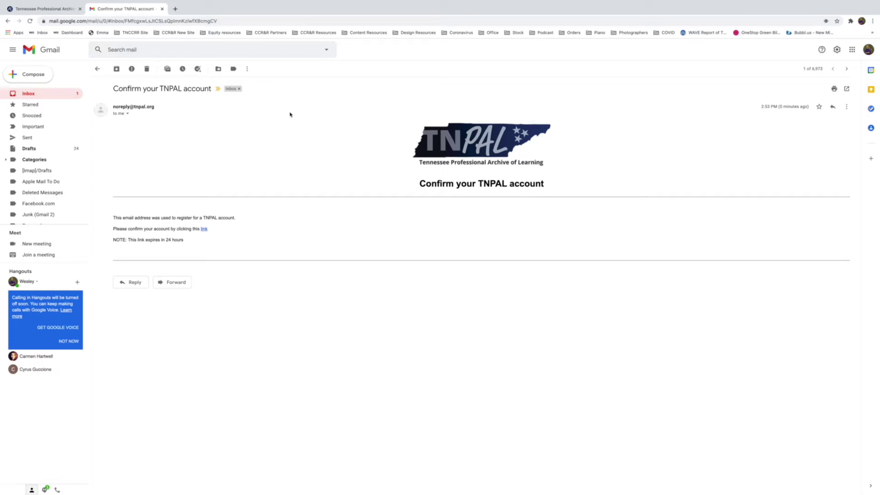
# Follow the confirmation link in the 'Confirm your TNPAL account' e-mail.
pyautogui.click(203, 229)
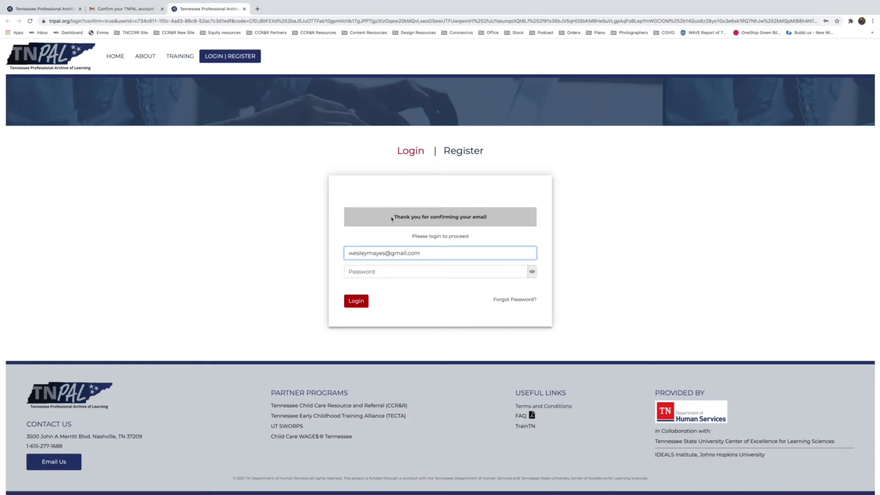
# Log in to TNPAL with the account password.
pyautogui.click(458, 274)
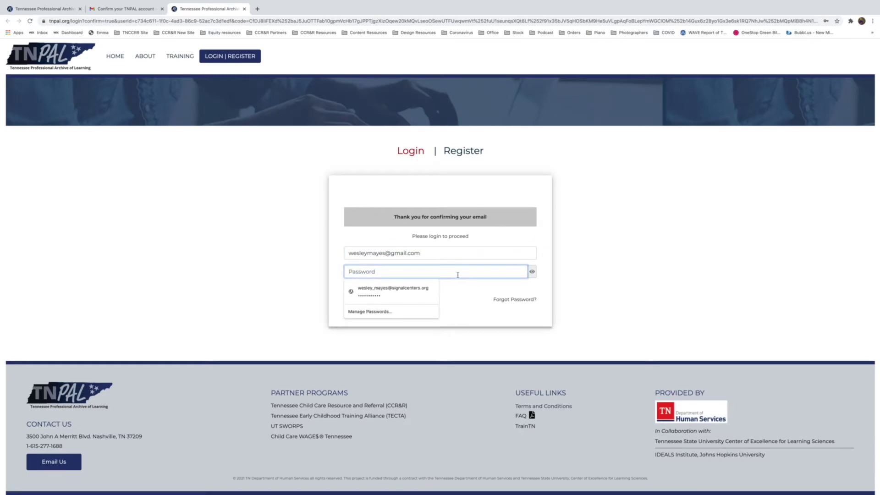
pyautogui.write('••••')
pyautogui.press('Return')
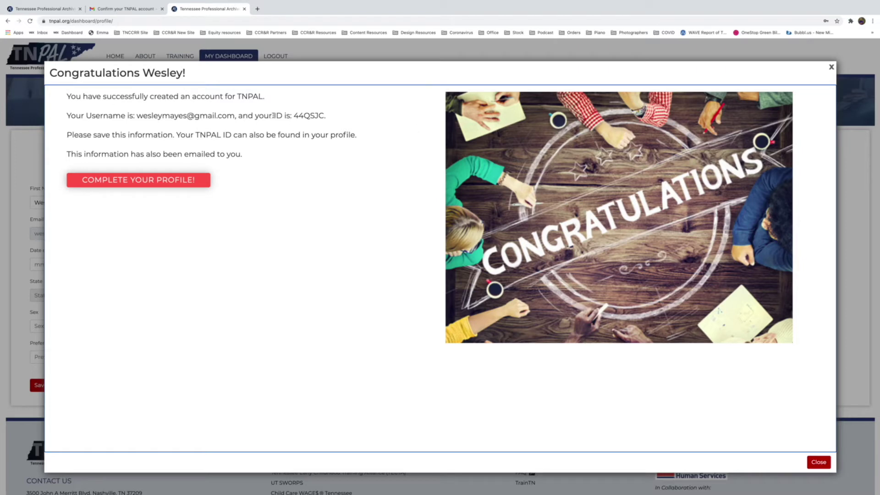
# Copy the new TNPAL ID into a note and close the Congratulations dialog.
pyautogui.moveTo(274, 115); pyautogui.dragTo(346, 118)
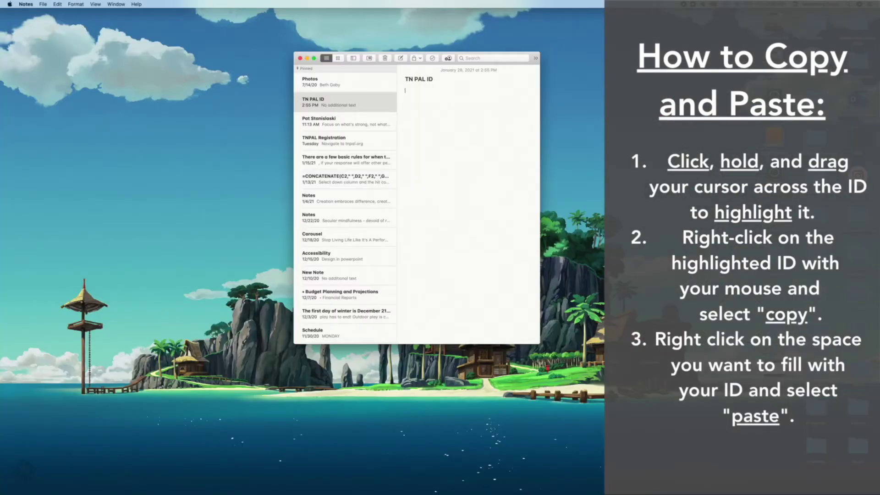
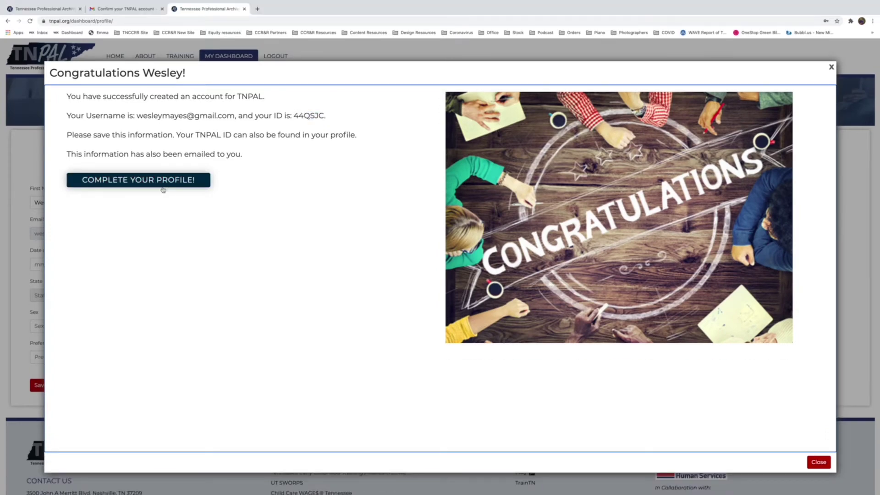
pyautogui.click(156, 197)
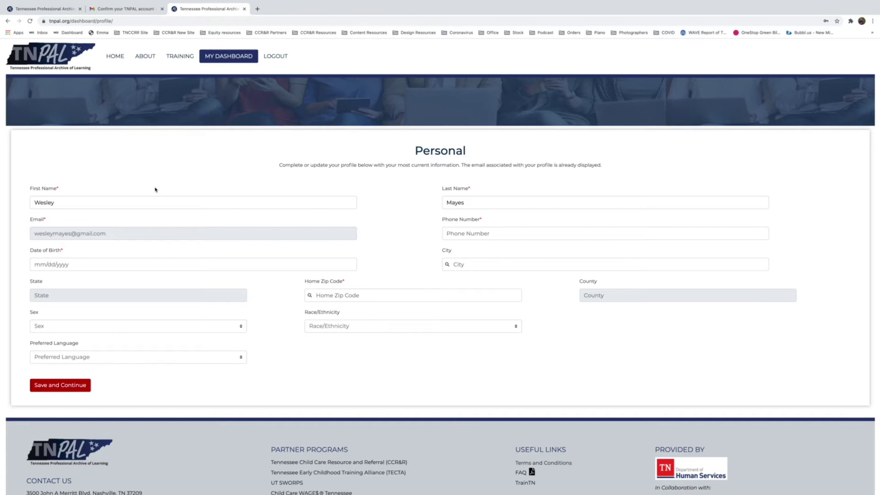
# Set the date of birth and save the Personal details to continue to Employment.
pyautogui.click(197, 265)
pyautogui.click(635, 386)
pyautogui.click(133, 260)
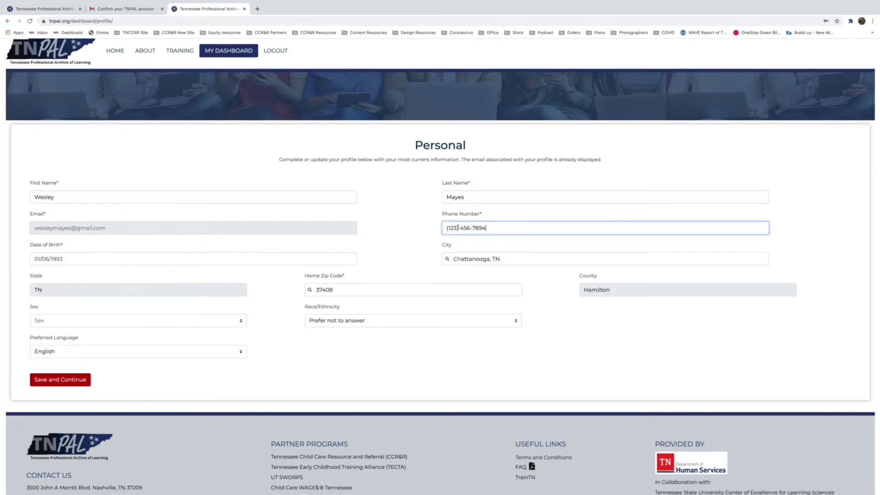
pyautogui.click(66, 378)
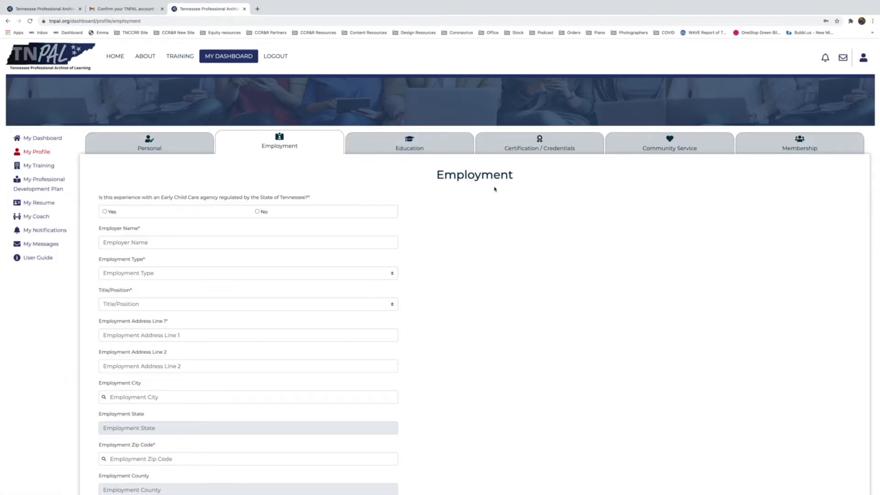
# Save the employment entry with no child transport, start date 08/01/2019, and a description.
pyautogui.click(257, 360)
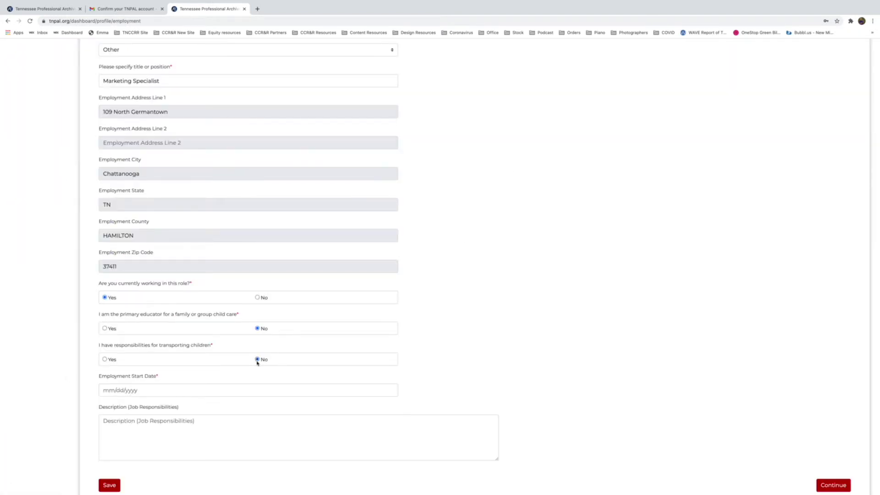
pyautogui.click(171, 391)
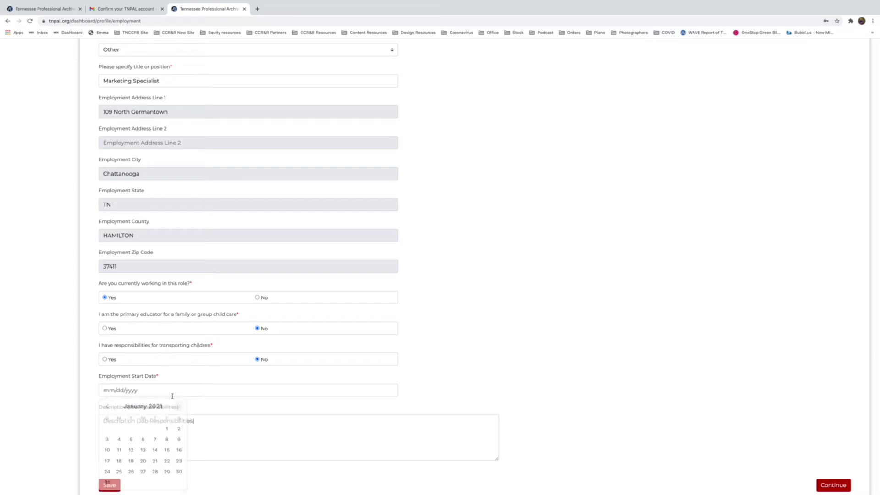
pyautogui.click(107, 391)
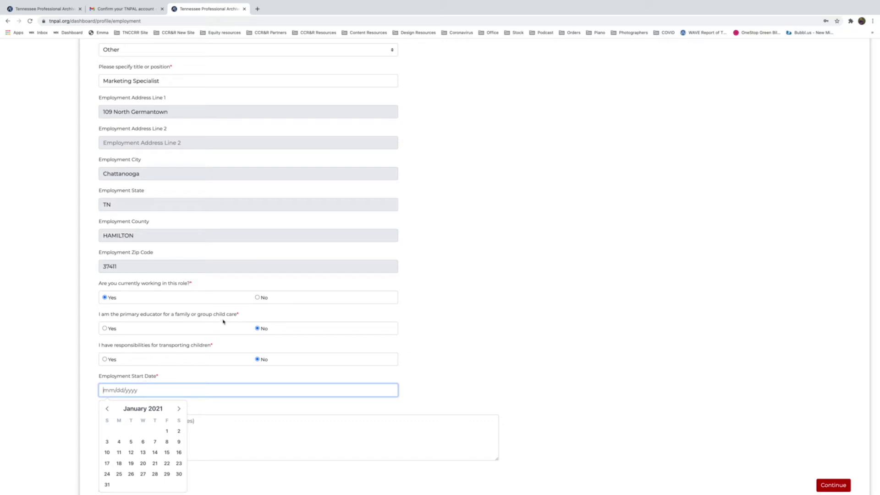
pyautogui.write('08/01')
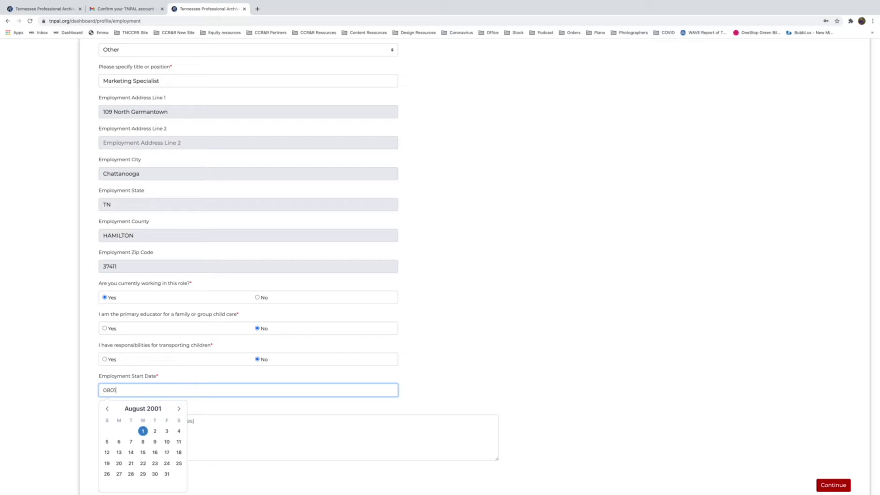
pyautogui.write('/2019')
pyautogui.click(23, 399)
pyautogui.scroll(-3, 92, 367)
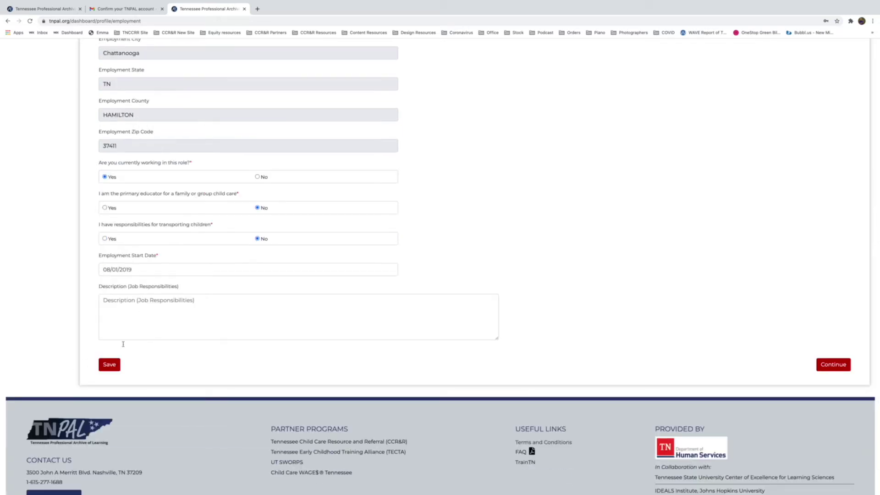
pyautogui.click(160, 302)
pyautogui.write('asdfasdasdfasdf')
pyautogui.click(110, 364)
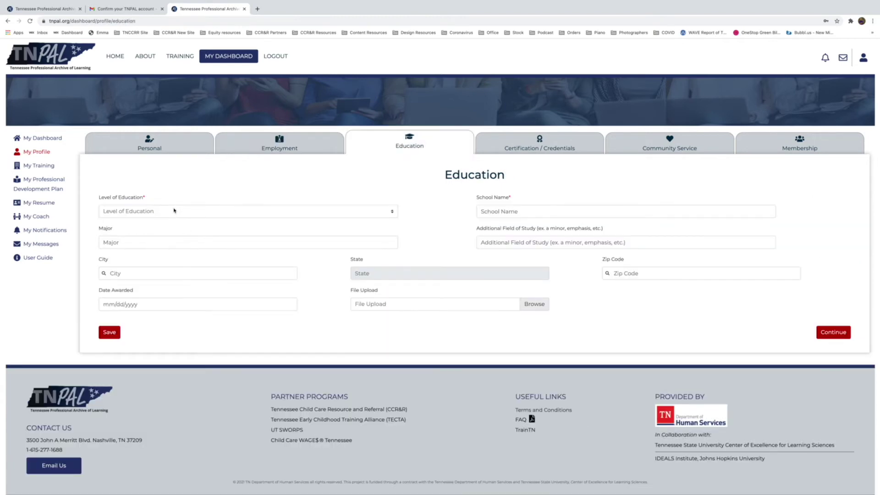
# Save a Bachelor Degree from University of Tennessee at Chattanooga, Communications, awarded 08/01/2019.
pyautogui.click(174, 210)
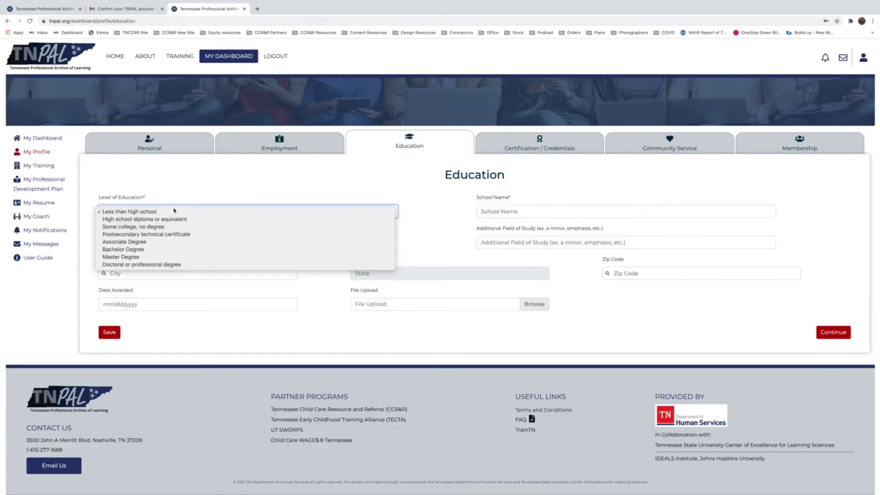
pyautogui.click(174, 249)
pyautogui.click(544, 210)
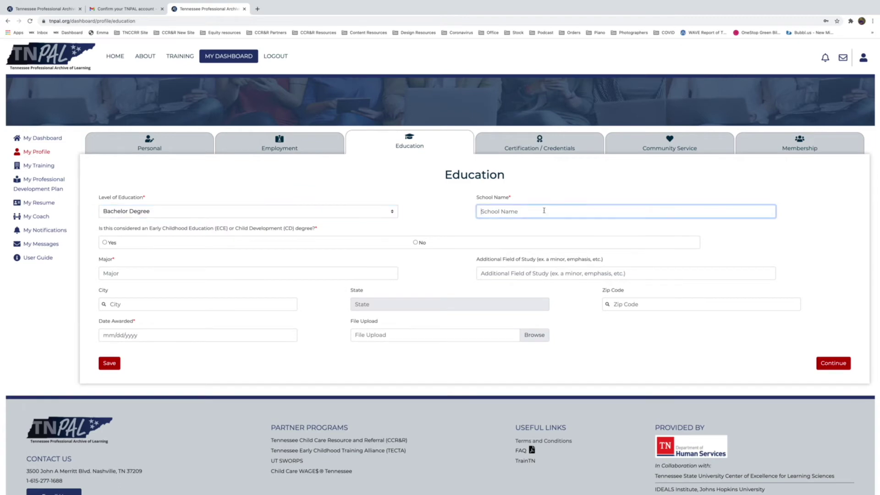
pyautogui.write('University of Tennessee at Chattanooga')
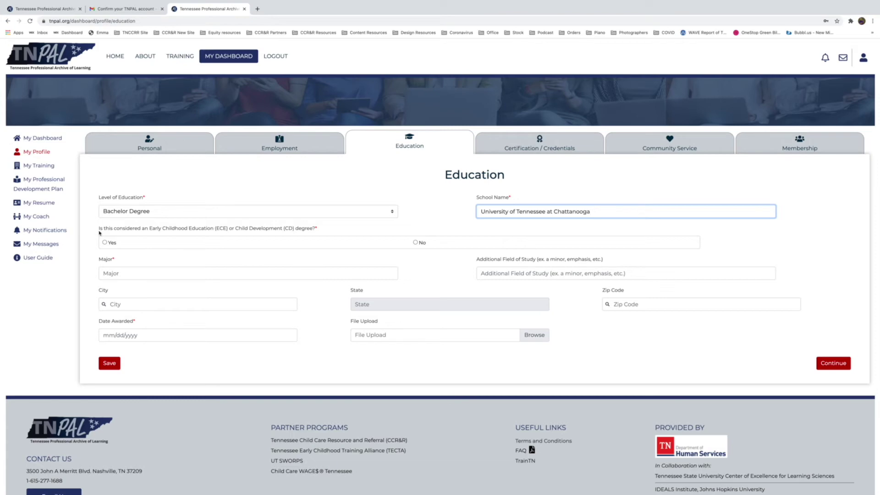
pyautogui.click(415, 243)
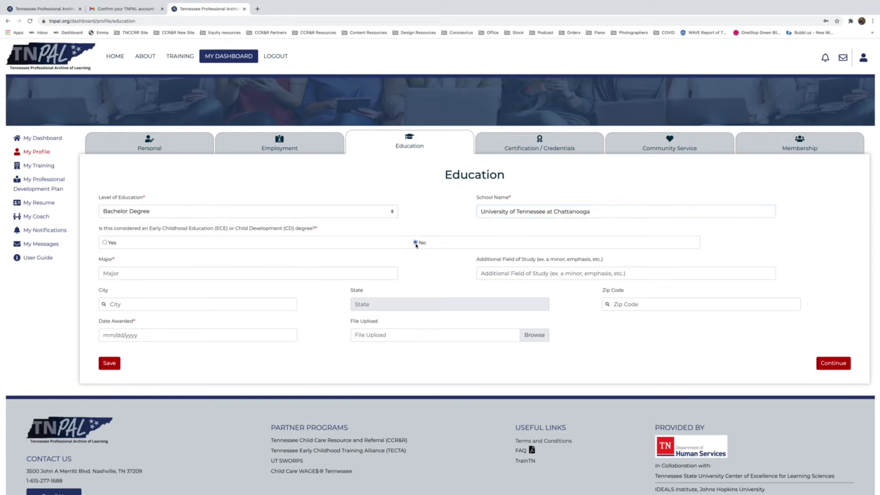
pyautogui.click(270, 273)
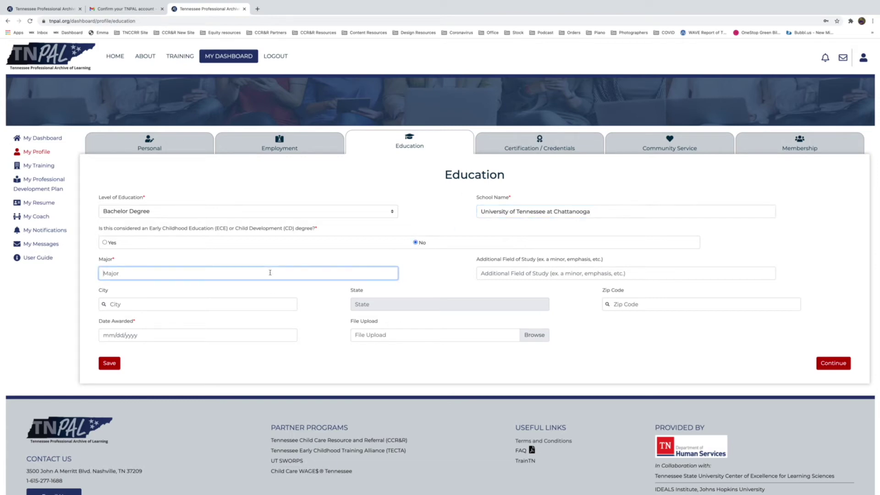
pyautogui.write('Communications')
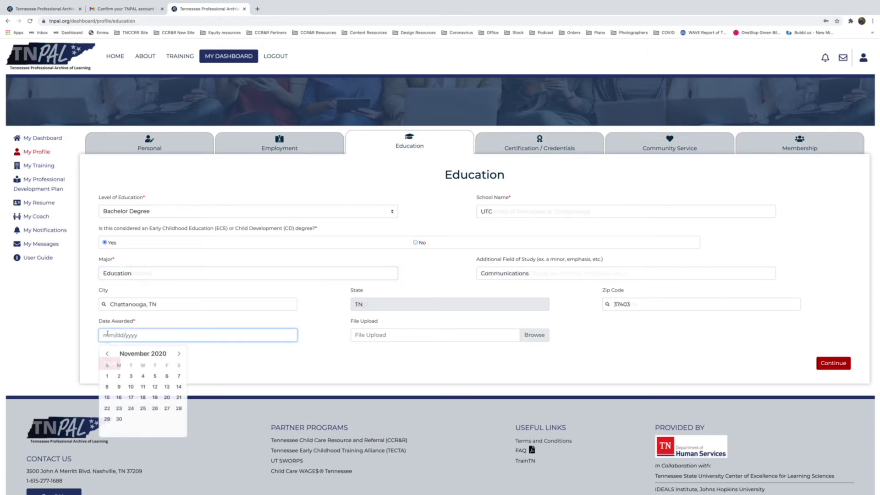
pyautogui.write('080')
pyautogui.write('1')
pyautogui.write('201')
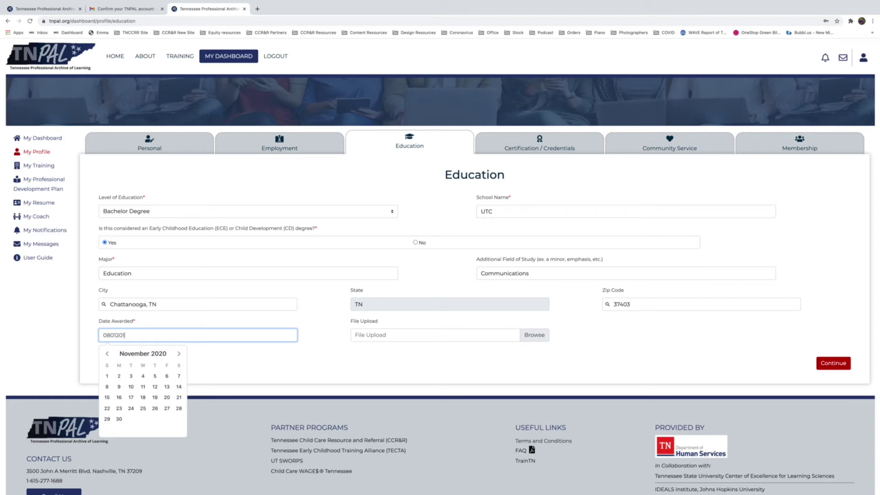
pyautogui.write('9')
pyautogui.press('Return')
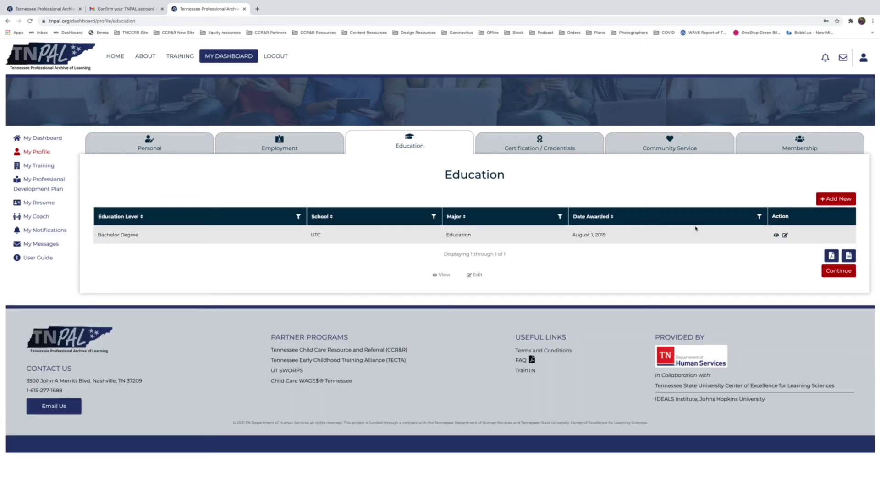
# Choose Certification as the credential type and mark it as expiring.
pyautogui.click(568, 154)
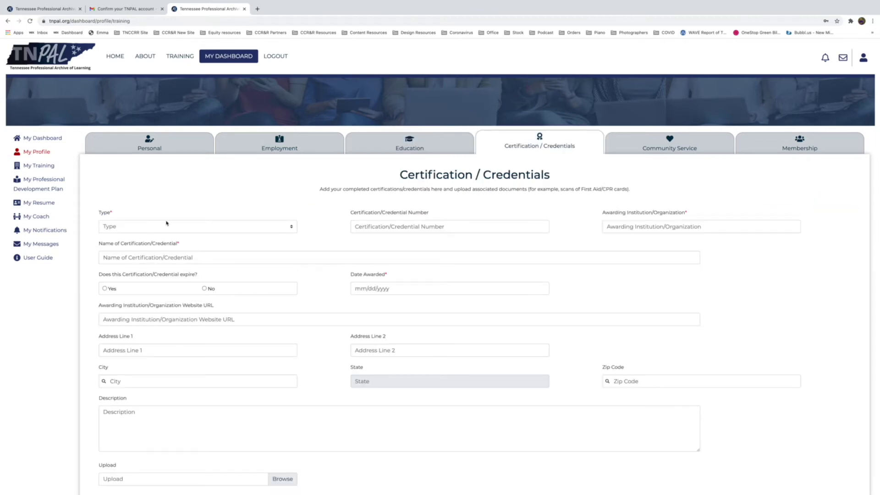
pyautogui.click(168, 227)
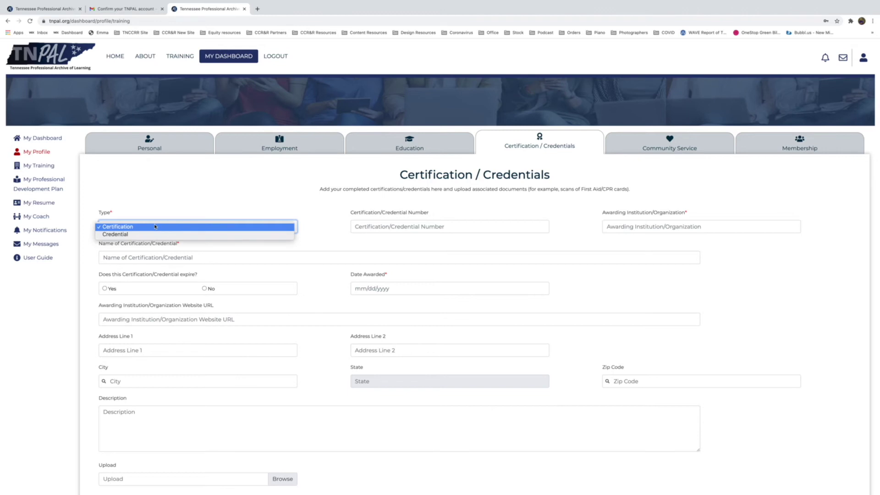
pyautogui.click(155, 227)
pyautogui.click(411, 225)
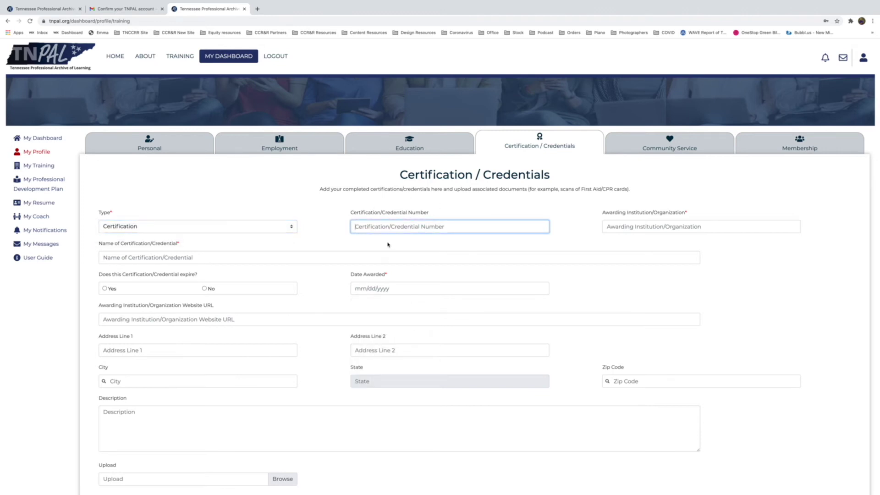
pyautogui.scroll(-1, 729, 322)
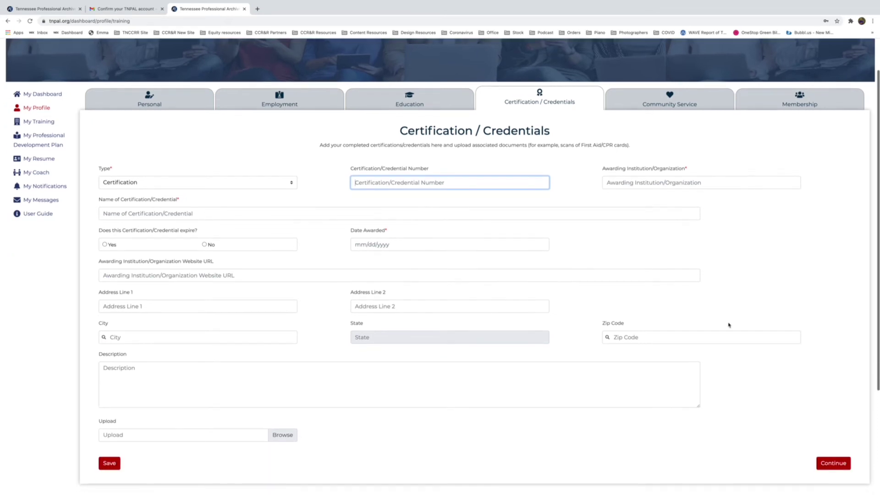
pyautogui.click(110, 236)
# Set the award date to 01/23/2021 and the expiration date to 06/22/2022.
pyautogui.click(389, 235)
pyautogui.click(430, 308)
pyautogui.click(644, 231)
pyautogui.click(645, 236)
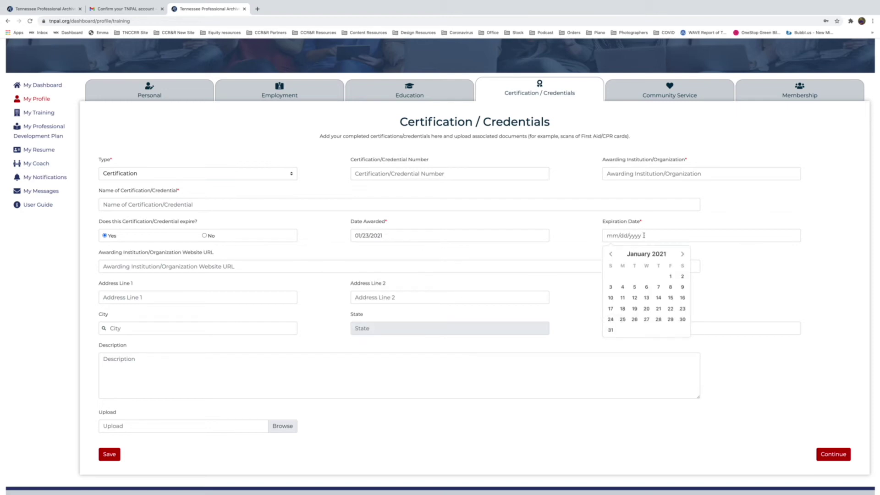
pyautogui.click(683, 253)
pyautogui.click(683, 254)
pyautogui.click(682, 254)
pyautogui.click(683, 254)
pyautogui.click(684, 255)
pyautogui.click(682, 254)
pyautogui.click(683, 254)
pyautogui.click(683, 254)
pyautogui.click(683, 254)
pyautogui.click(683, 254)
pyautogui.click(682, 254)
pyautogui.click(683, 254)
pyautogui.click(647, 308)
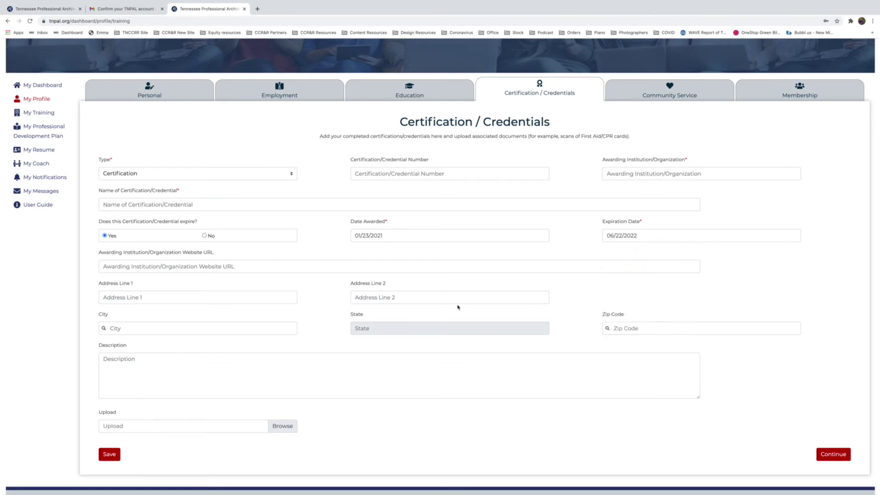
# Enter tnccrr.org as the institution's website.
pyautogui.click(218, 267)
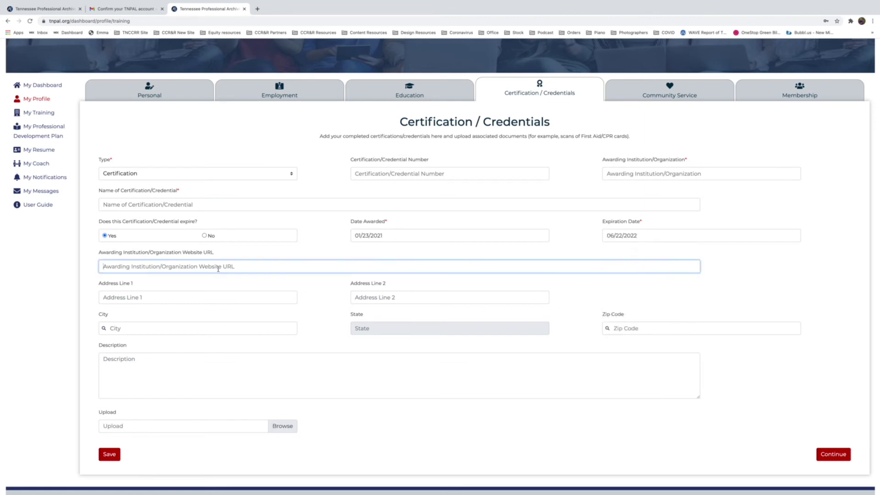
pyautogui.write('tnccrr.org')
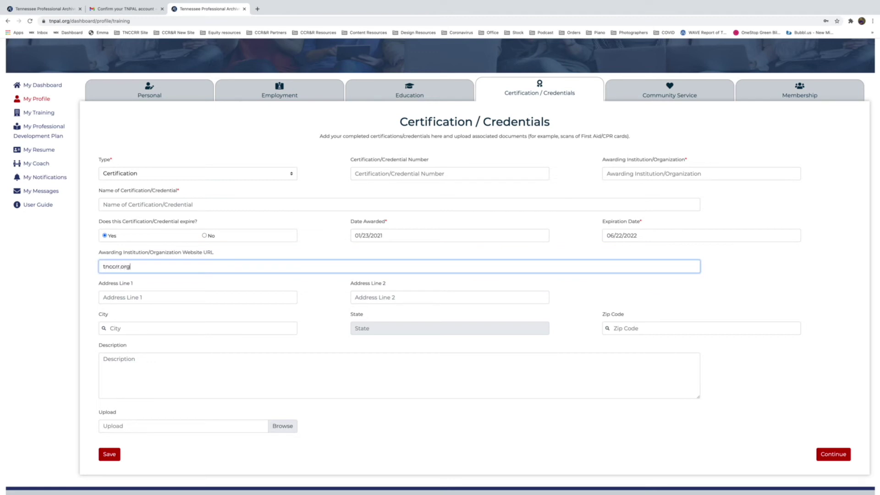
pyautogui.click(320, 301)
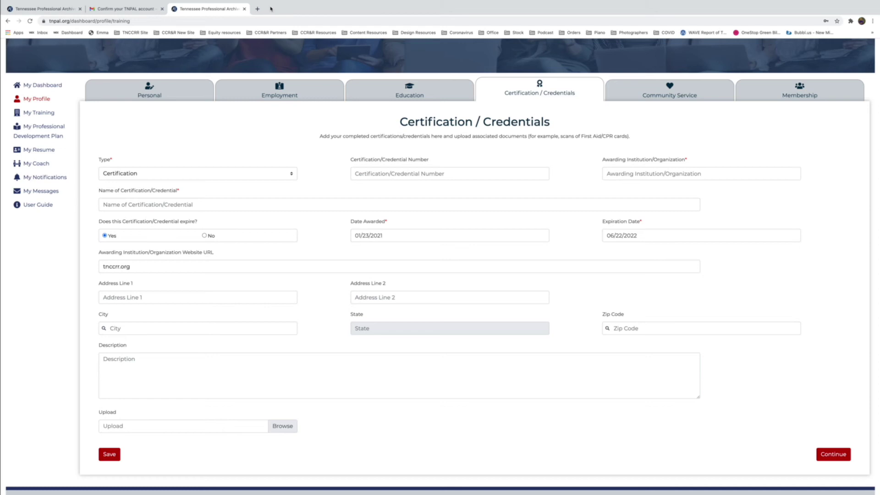
# Paste the institution's address into Address Line 1 and trim off the city, state and zip.
pyautogui.scroll(1, 226, 301)
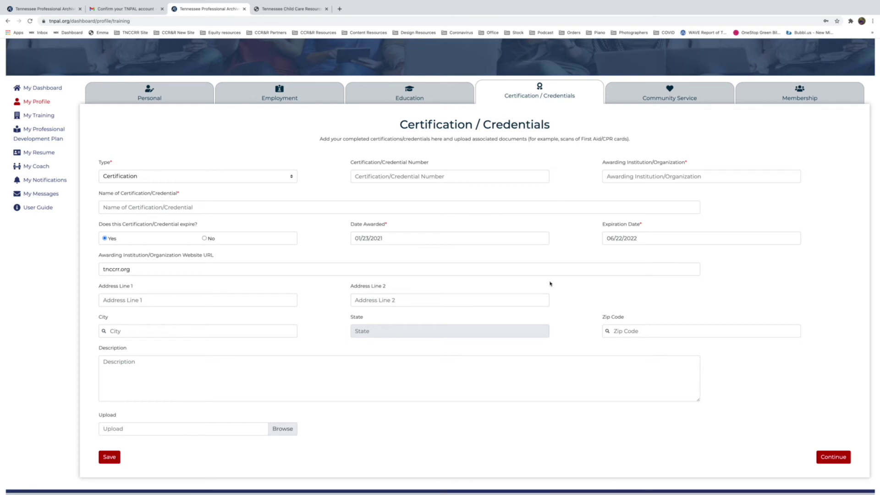
pyautogui.click(107, 300)
pyautogui.write('109 N Germantown Rd., Chattanooga, TN 37411')
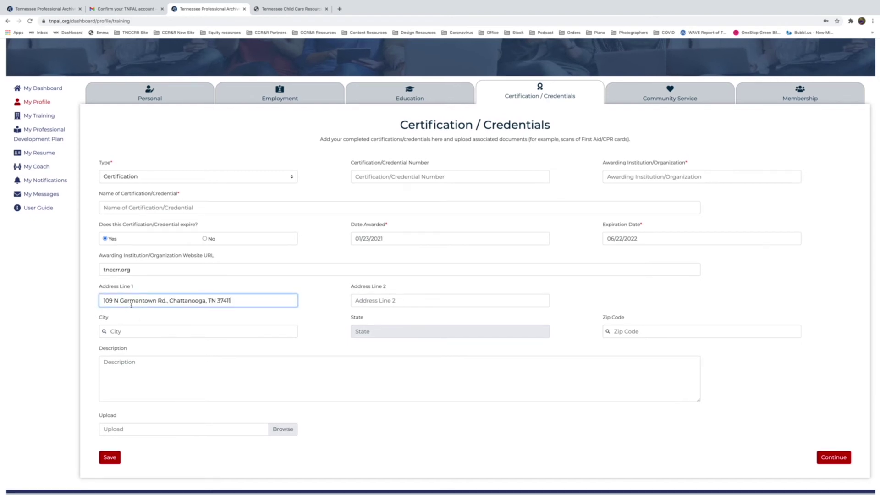
pyautogui.click(170, 301)
pyautogui.press('BackSpace')
pyautogui.press('BackSpace')
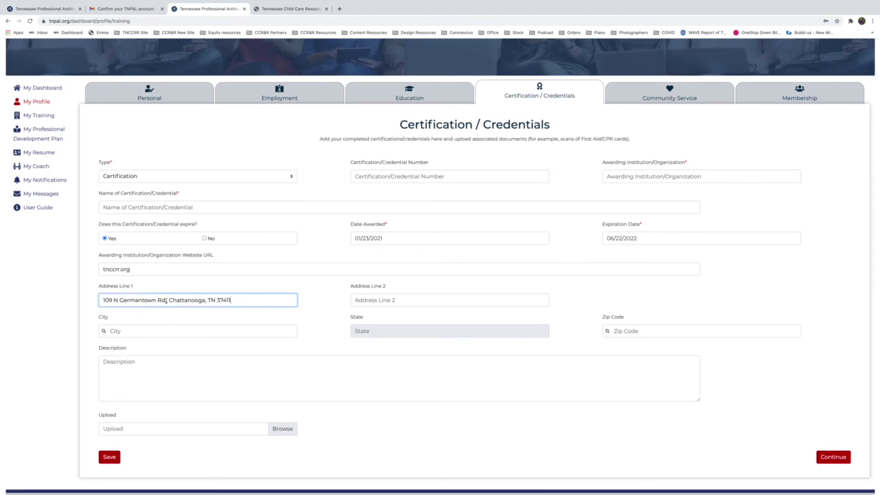
pyautogui.write('.,')
pyautogui.moveTo(231, 300); pyautogui.dragTo(170, 300)
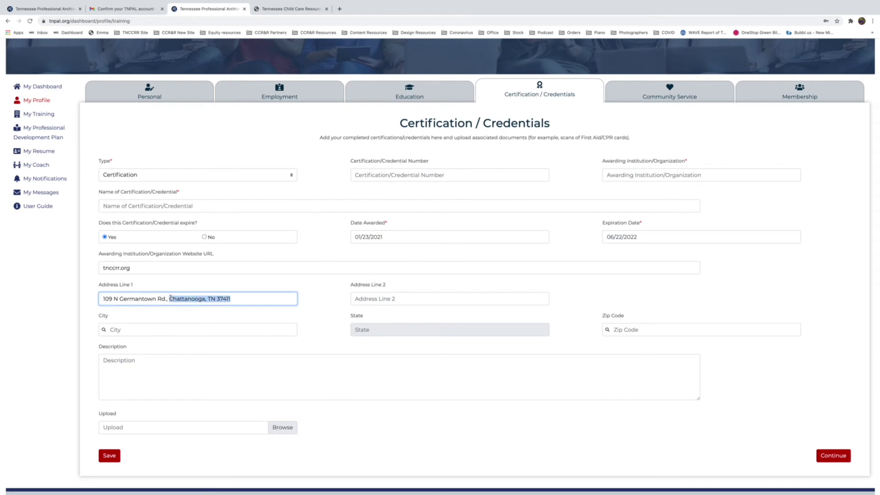
pyautogui.click(408, 300)
# Fill in the city and the CPR and First Aid Certification name, then save the entry.
pyautogui.click(175, 331)
pyautogui.write('C')
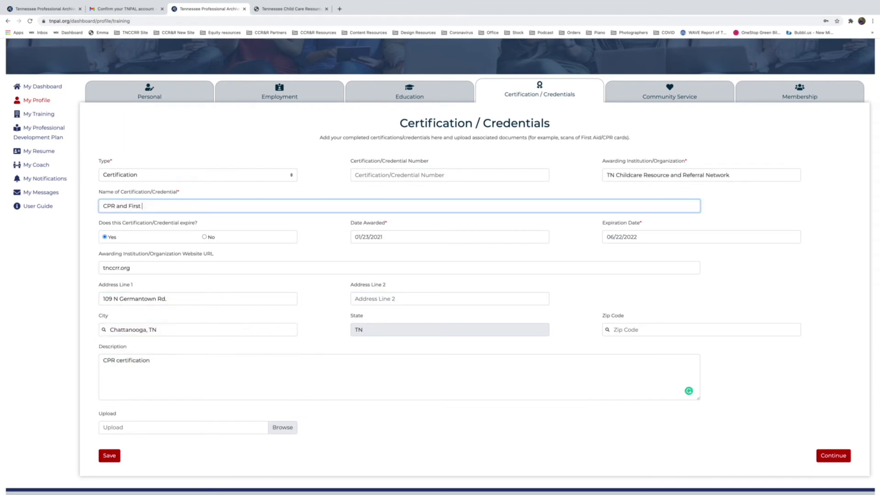
pyautogui.write('Aid Certification')
pyautogui.click(110, 455)
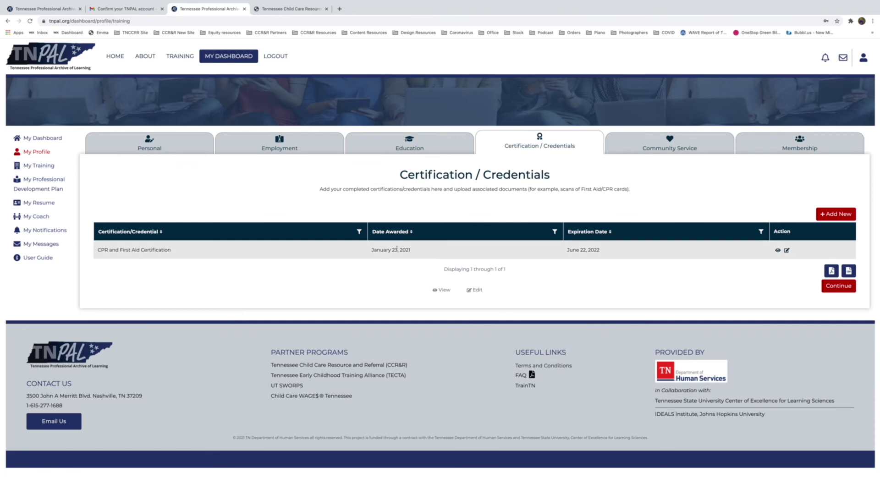
# Save a current Signal Centers community service entry with website 'signal', starting November 1, 2020.
pyautogui.click(666, 142)
pyautogui.click(170, 222)
pyautogui.write('Signa')
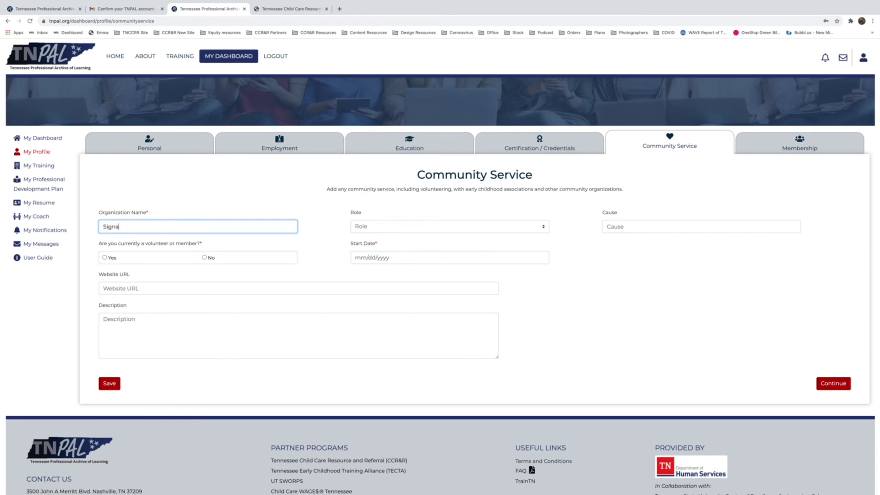
pyautogui.write('lcCenters')
pyautogui.click(110, 258)
pyautogui.click(133, 288)
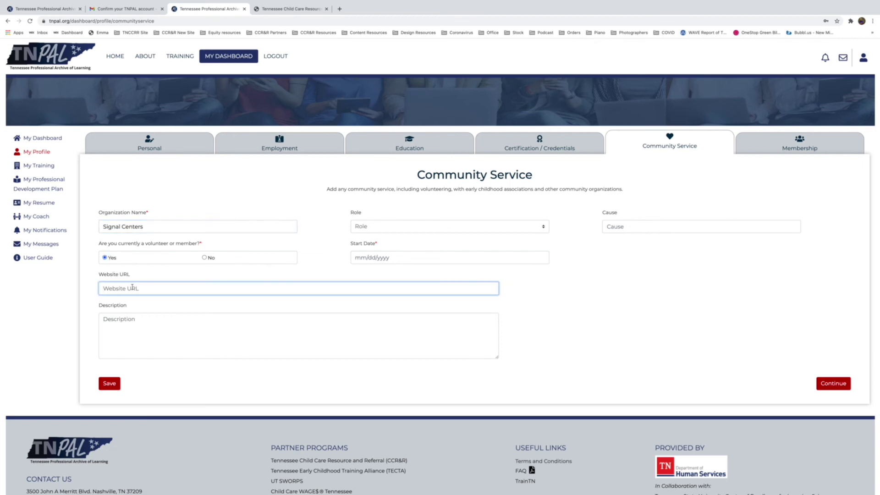
pyautogui.write('signalcenters.org')
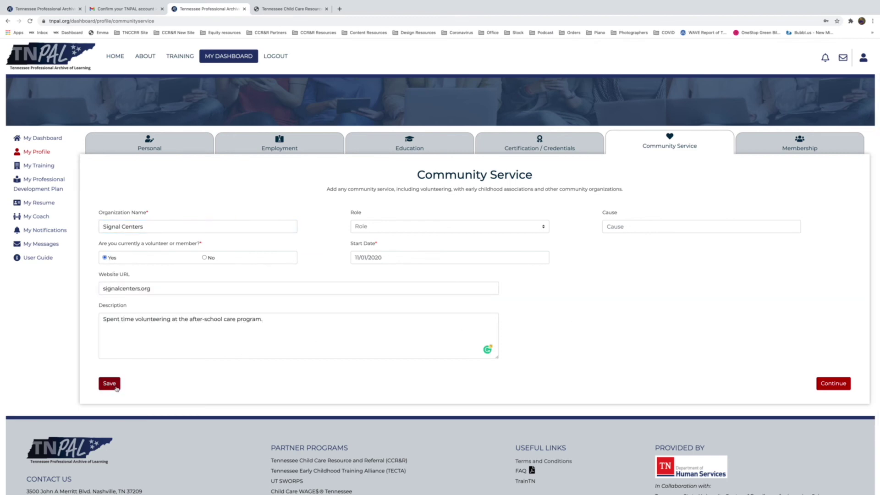
pyautogui.click(109, 383)
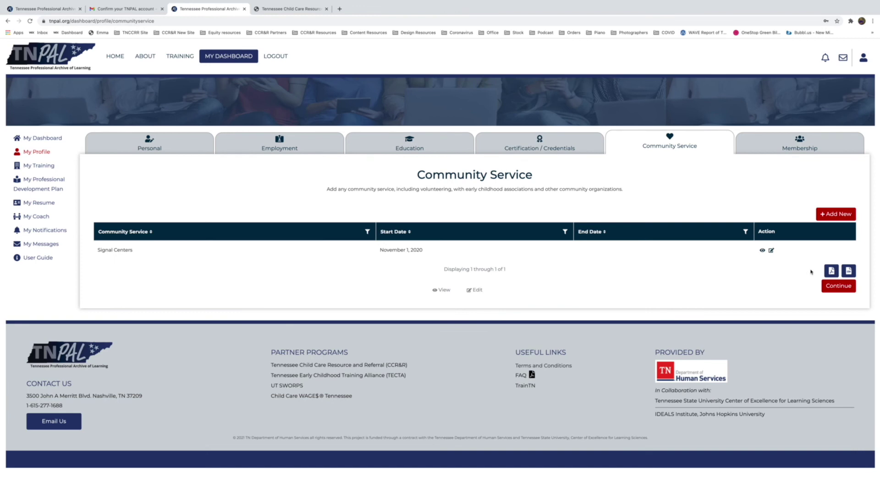
pyautogui.click(838, 286)
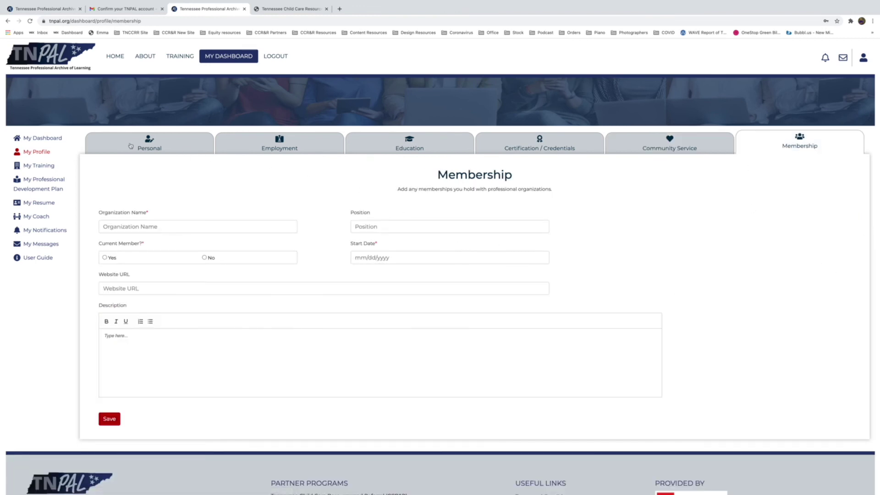
# Scroll through the TNPAL home page to view its welcome message and list of site features.
pyautogui.scroll(-1, 218, 203)
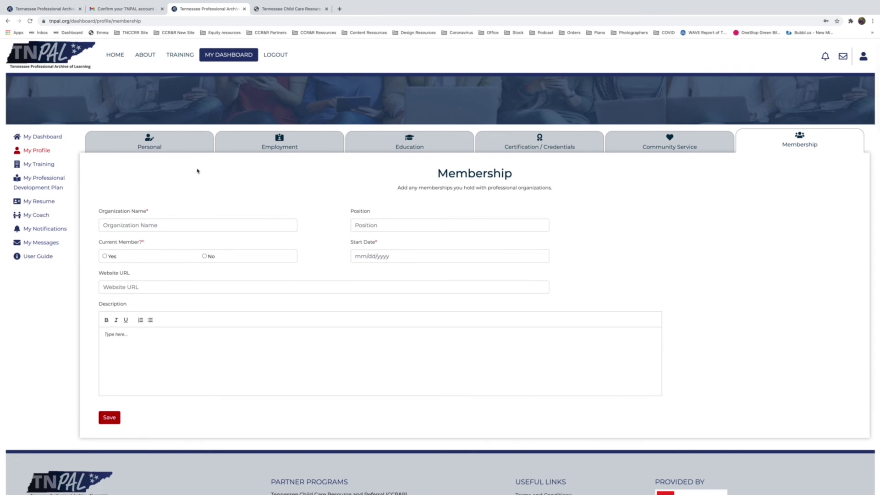
pyautogui.scroll(1, 197, 174)
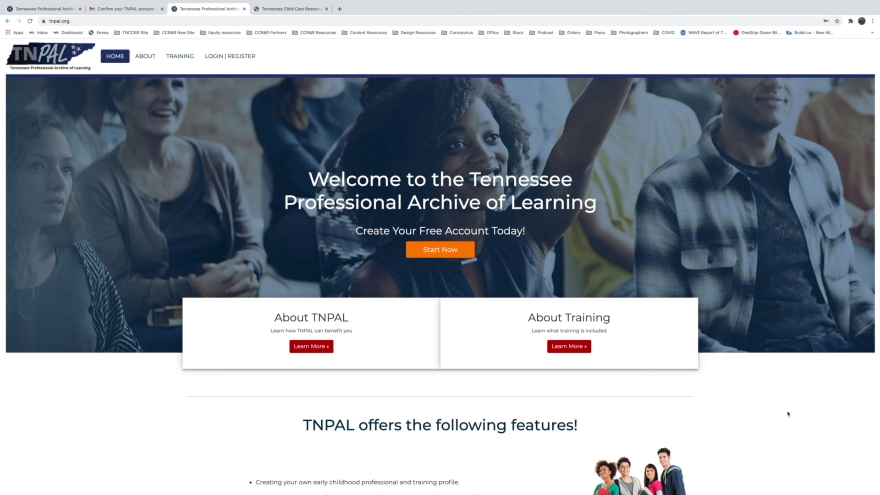
pyautogui.scroll(-6, 788, 413)
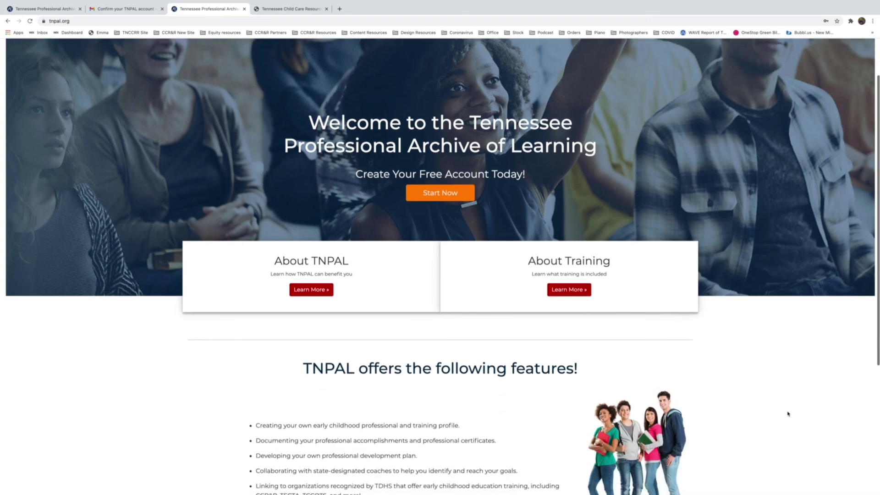